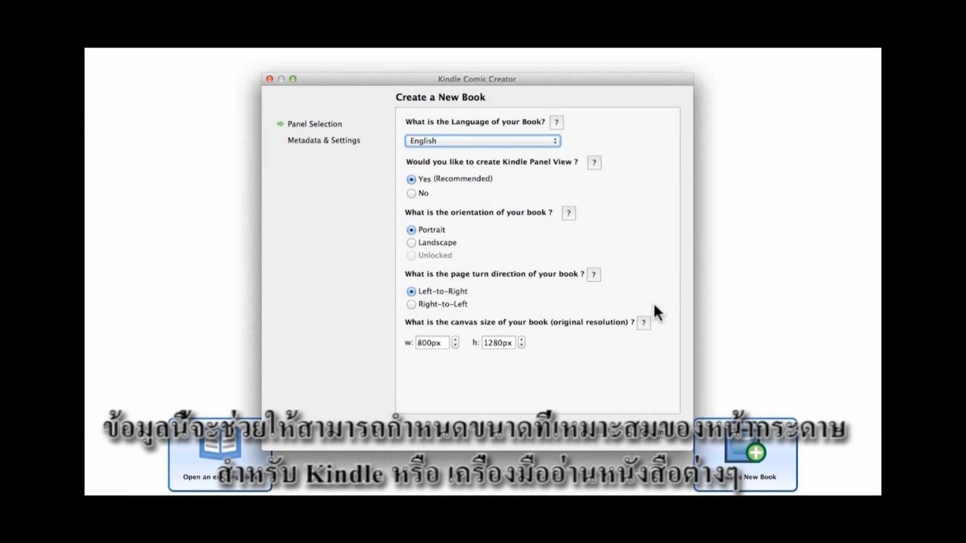
# - Set the new book's canvas size to 600 px wide by 1024 px high and continue to its metadata settings
pyautogui.click(419, 344)
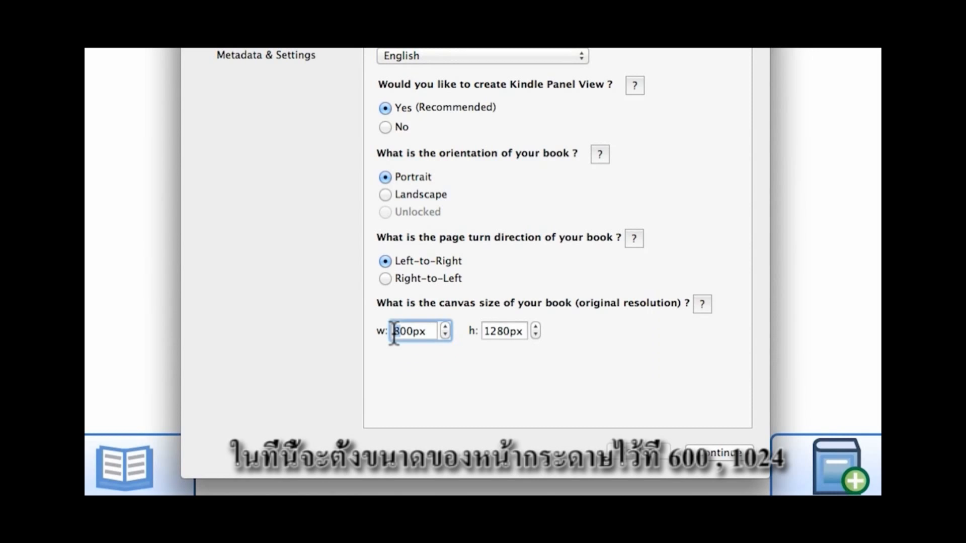
pyautogui.press('BackSpace')
pyautogui.write('6')
pyautogui.press('Tab')
pyautogui.write('1024')
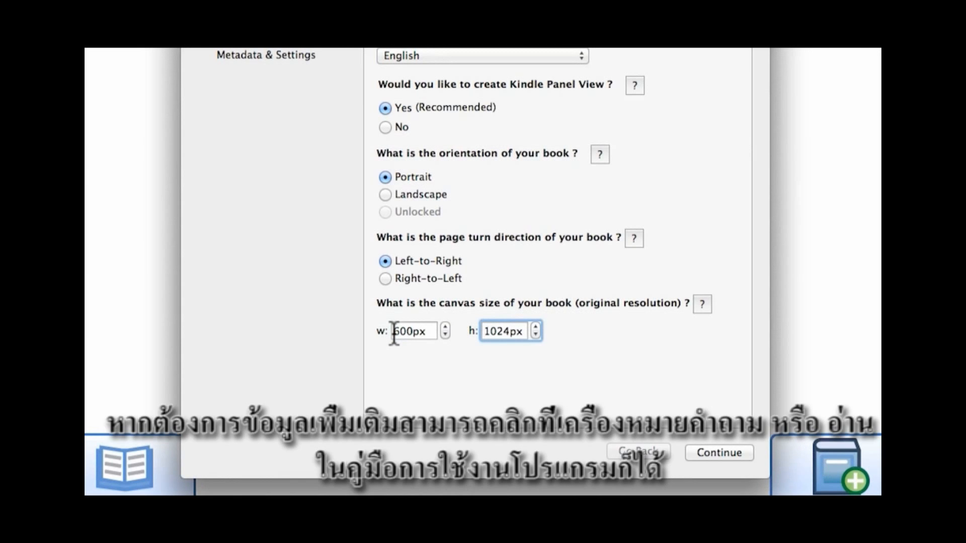
pyautogui.press('Tab')
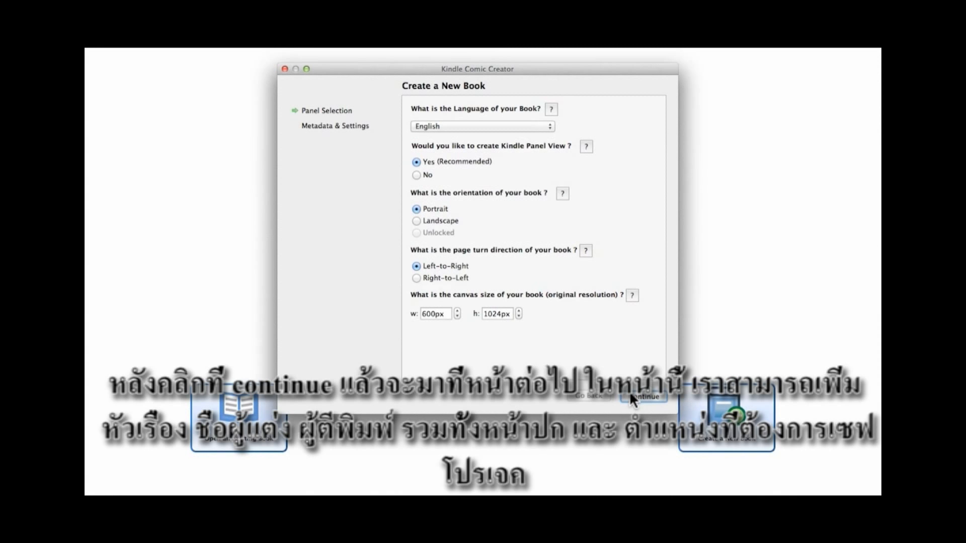
pyautogui.click(631, 397)
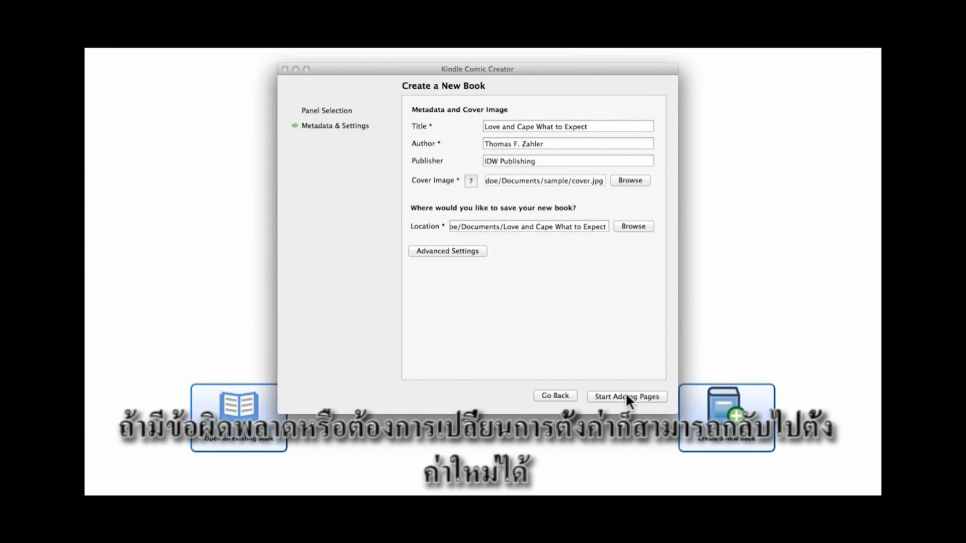
# - Start adding pages and import image 1.jpg through image 5.jpg from the sample folder into the book
pyautogui.click(626, 395)
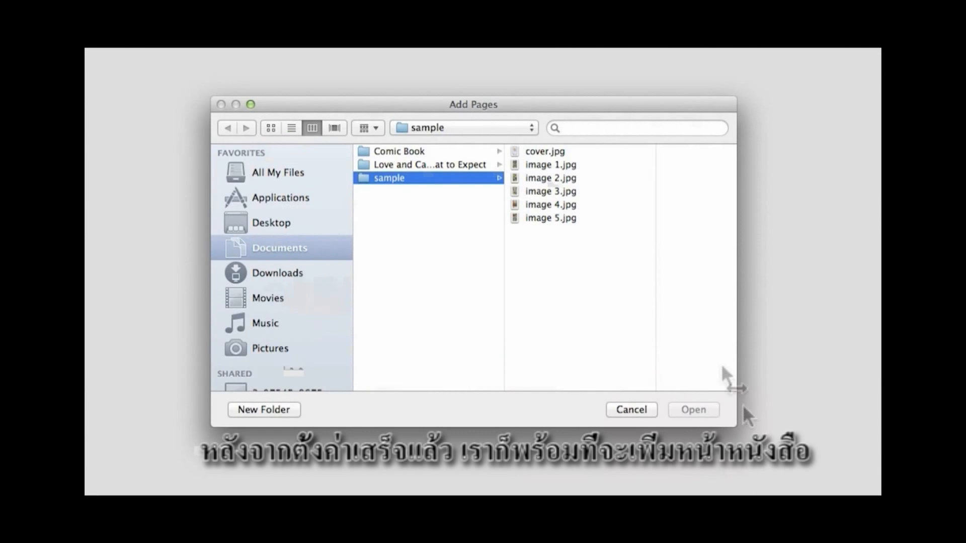
pyautogui.click(545, 165)
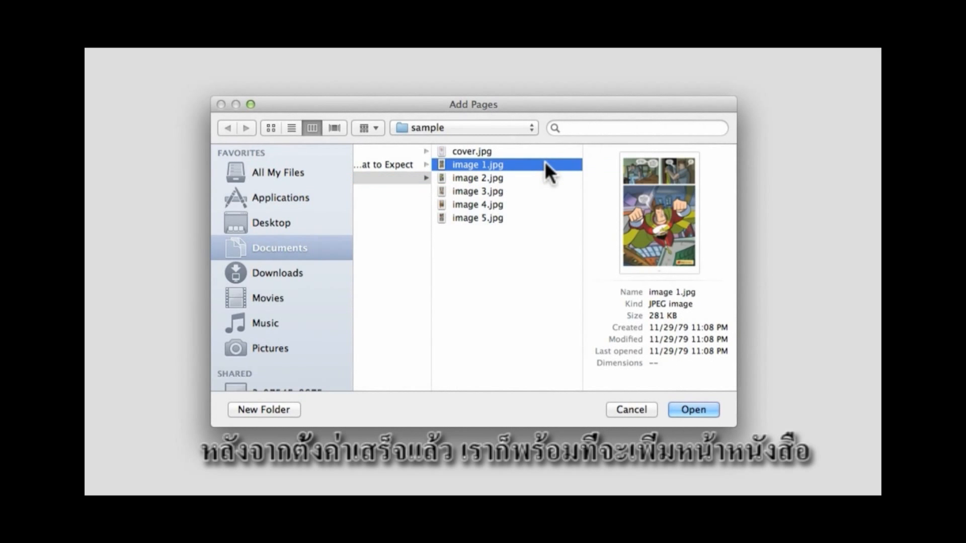
pyautogui.keyDown('shift'); pyautogui.click(497, 218); pyautogui.keyUp('shift')
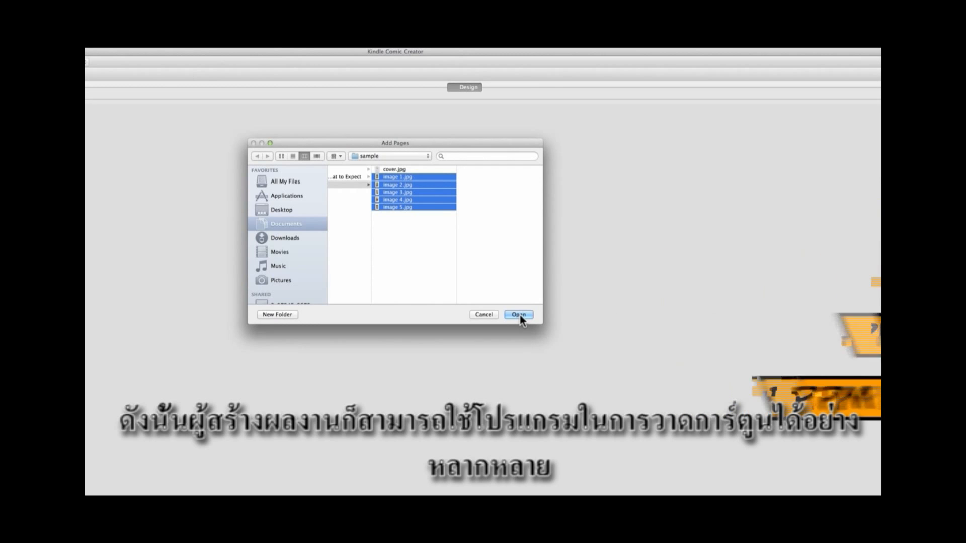
pyautogui.click(519, 314)
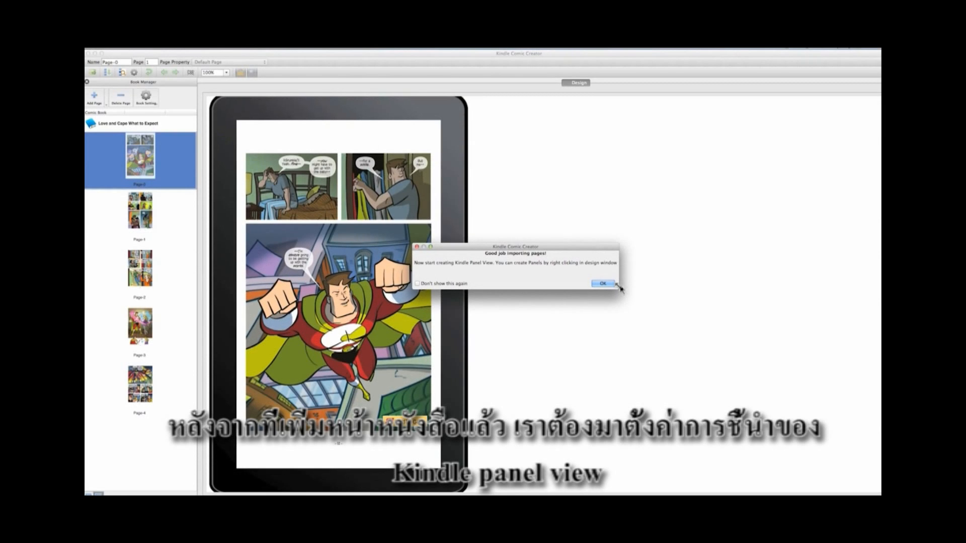
pyautogui.click(606, 286)
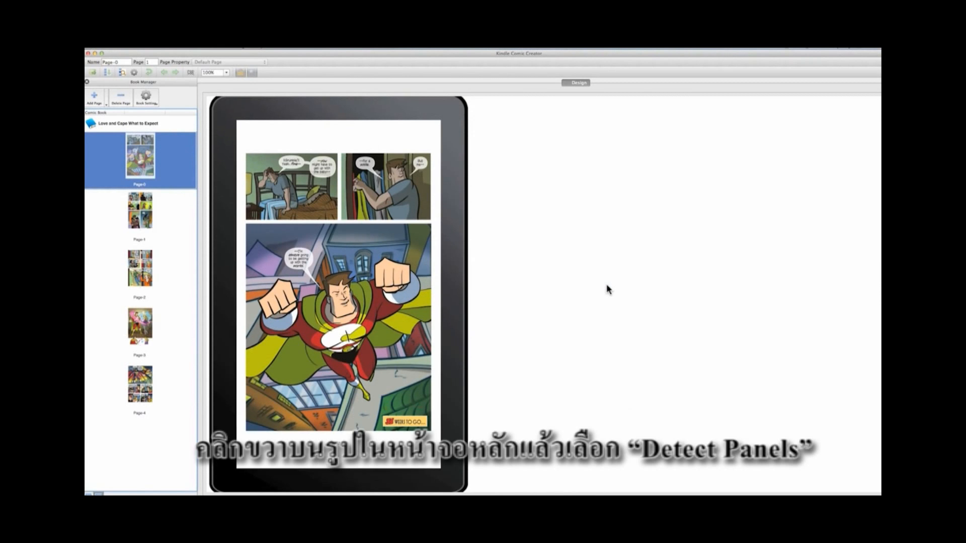
# - Detect the Kindle panels in all pages of the book, accepting the removal of existing panels
pyautogui.rightClick(336, 224)
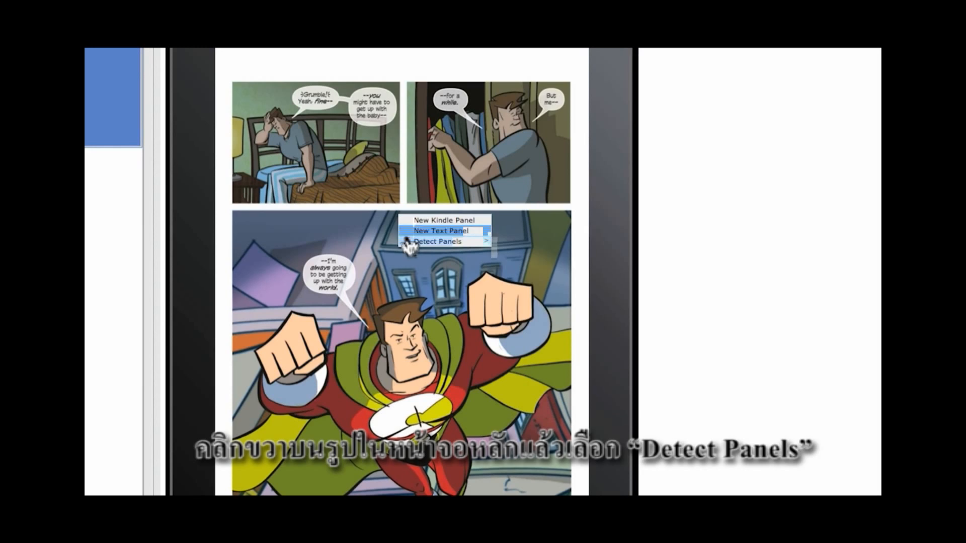
pyautogui.moveTo(409, 242)
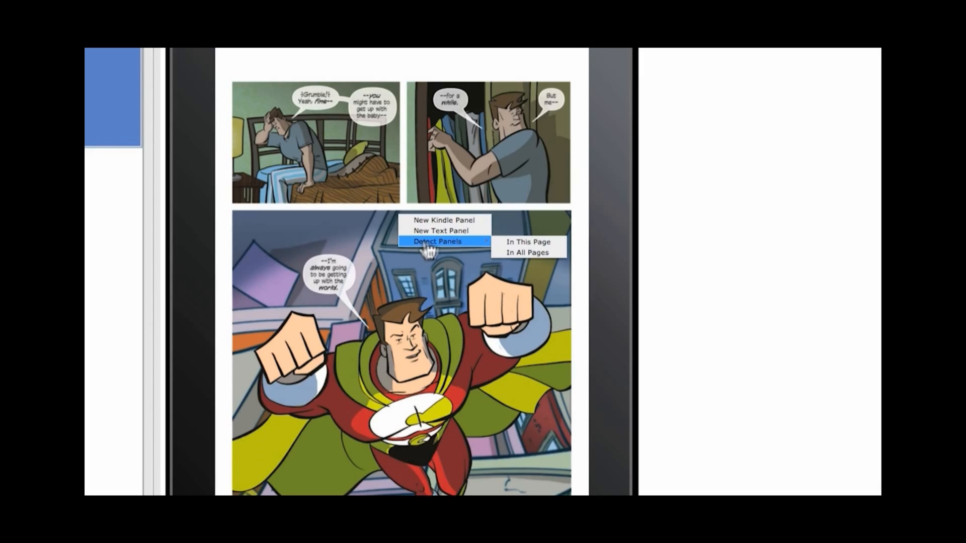
pyautogui.click(502, 253)
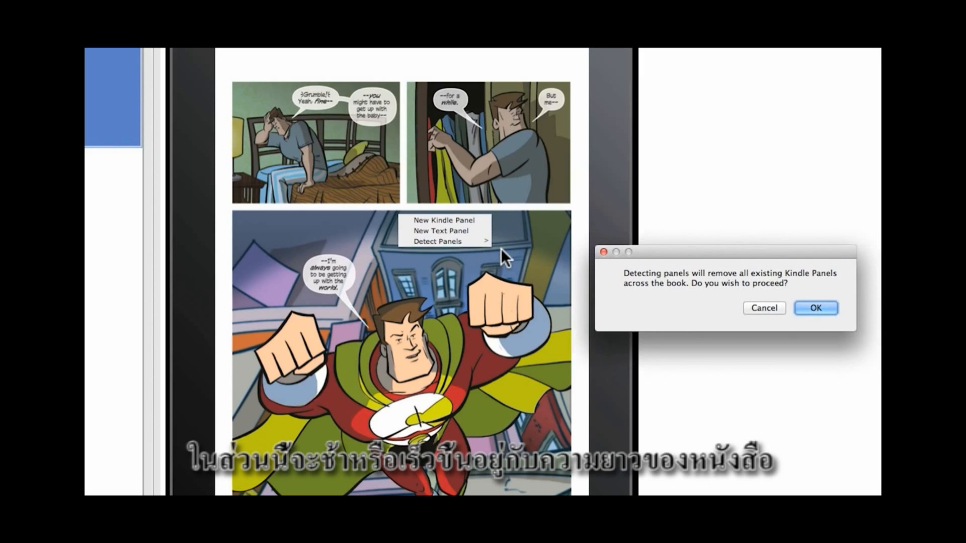
pyautogui.click(808, 304)
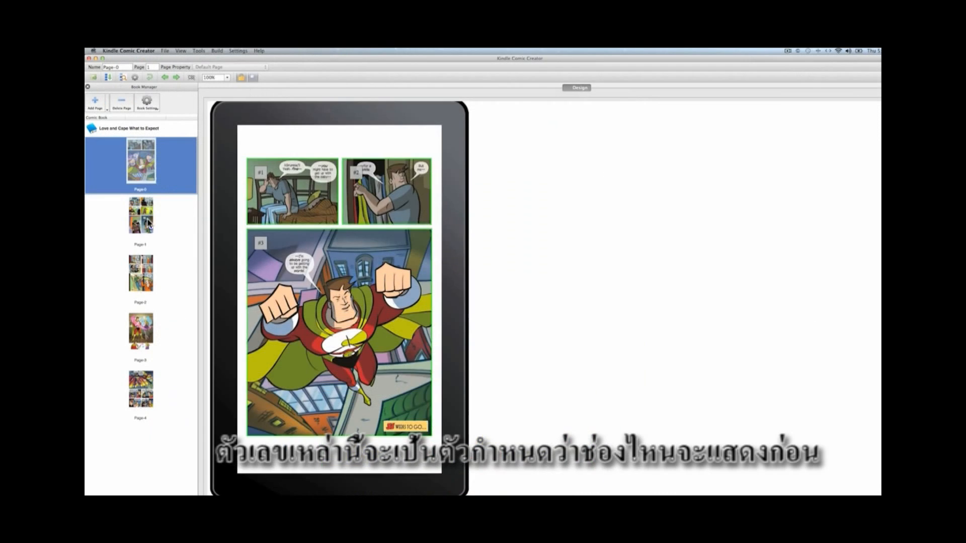
# - Show the second page with its detected panels, and build and preview the book
pyautogui.click(179, 260)
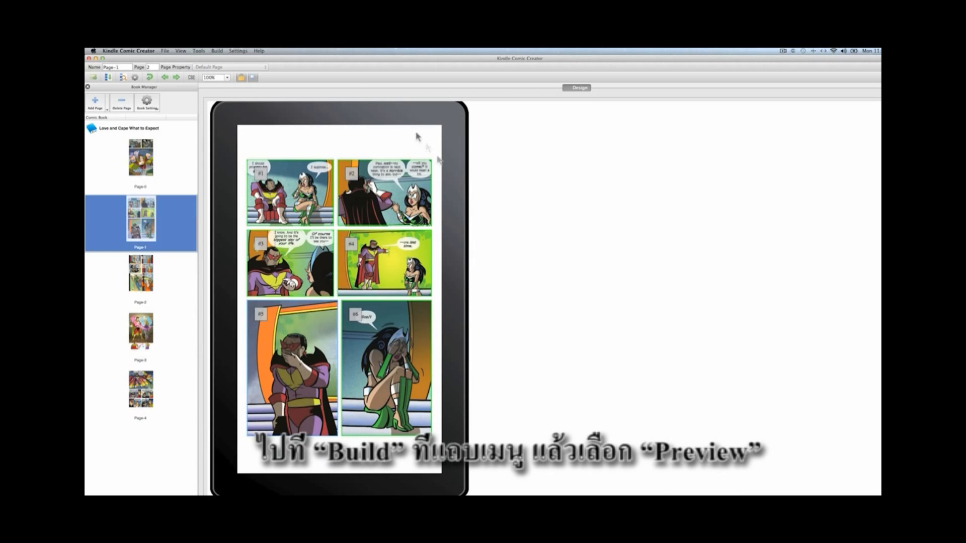
pyautogui.click(216, 51)
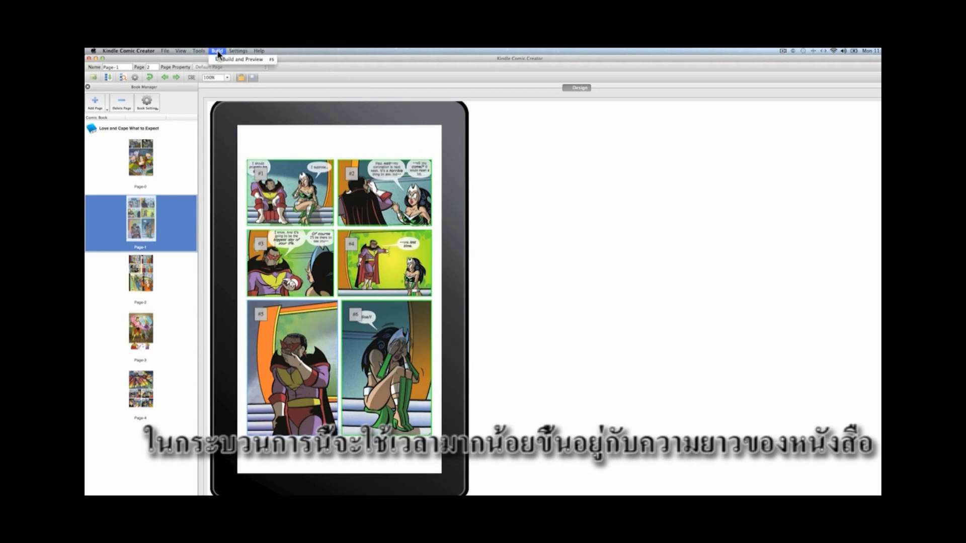
pyautogui.click(224, 61)
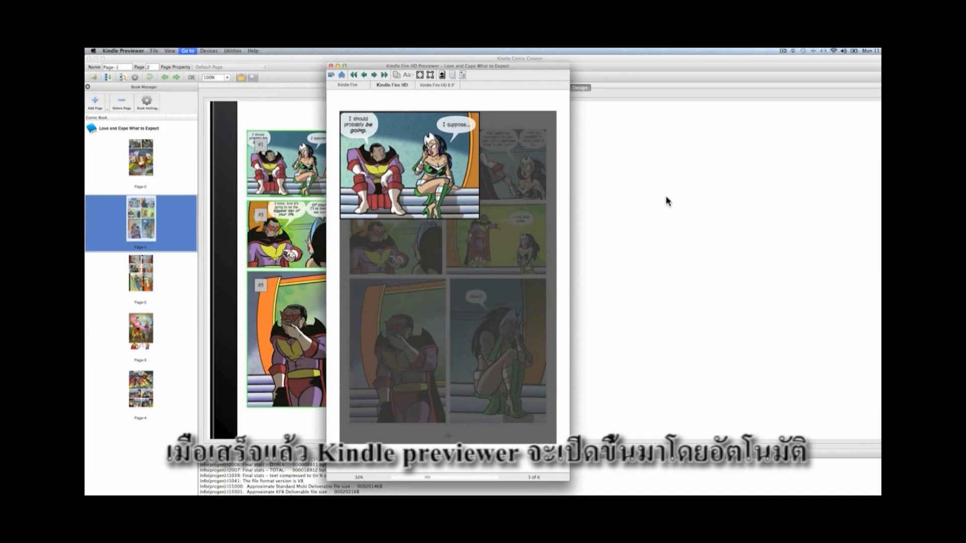
# - Step through all the panels of the six-panel page in the Kindle Fire HD preview
pyautogui.press('Right')
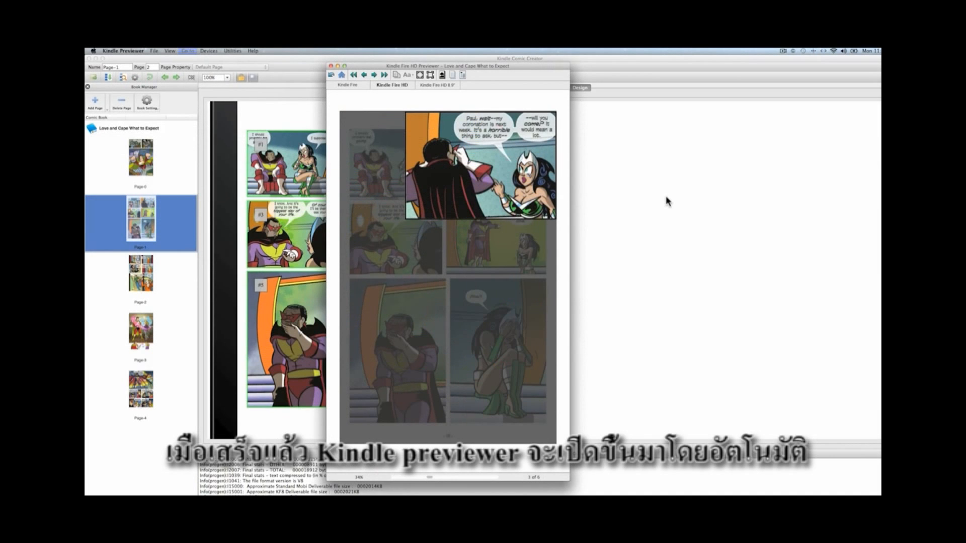
pyautogui.press('Right')
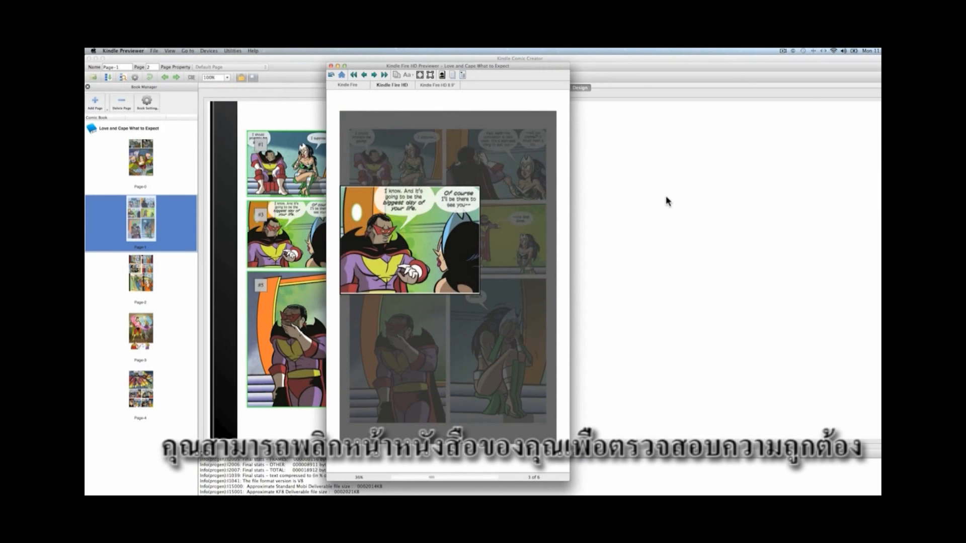
pyautogui.press('Right')
pyautogui.press('Right')
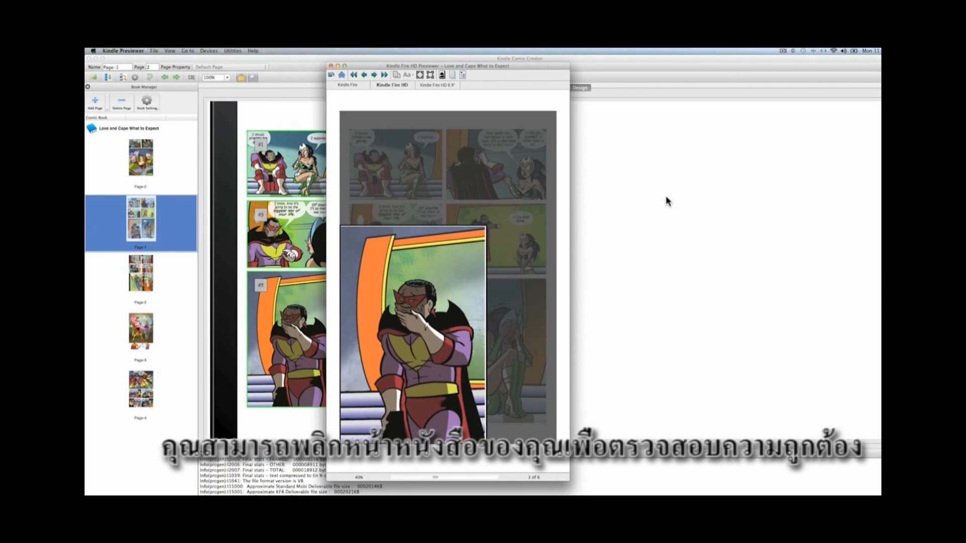
pyautogui.press('Right')
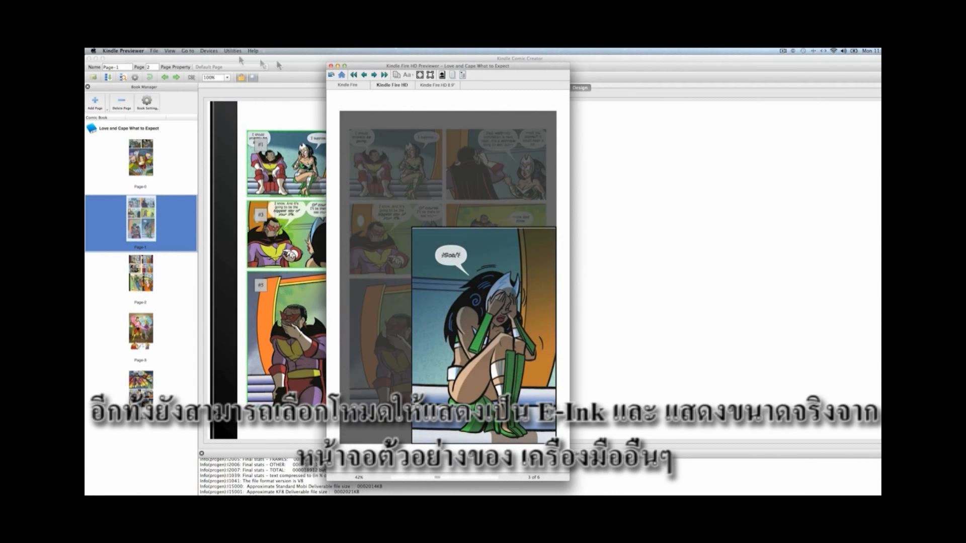
# - Switch to the Kindle Paperwhite preview and check the six-panel page's panels in order, ending with the book's cover
pyautogui.click(208, 51)
pyautogui.click(215, 59)
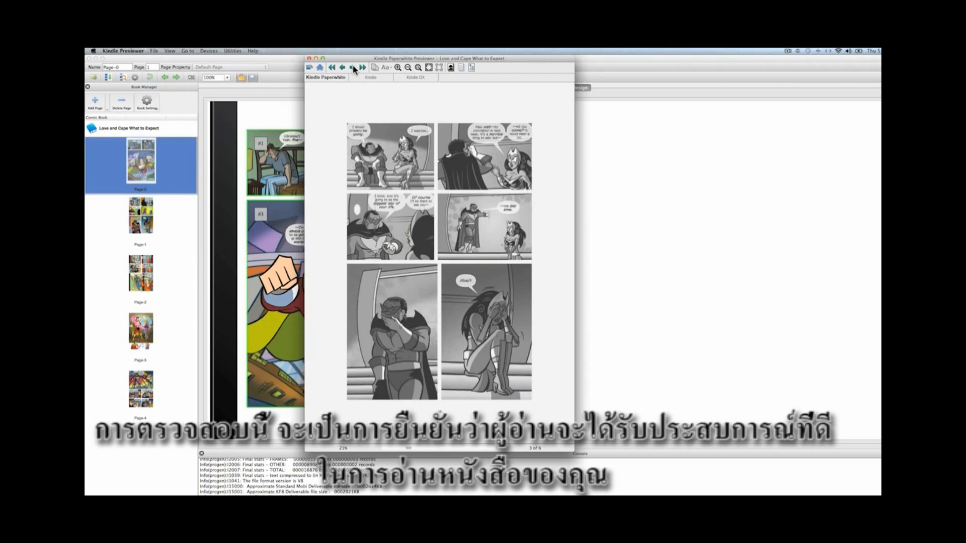
pyautogui.doubleClick(394, 142)
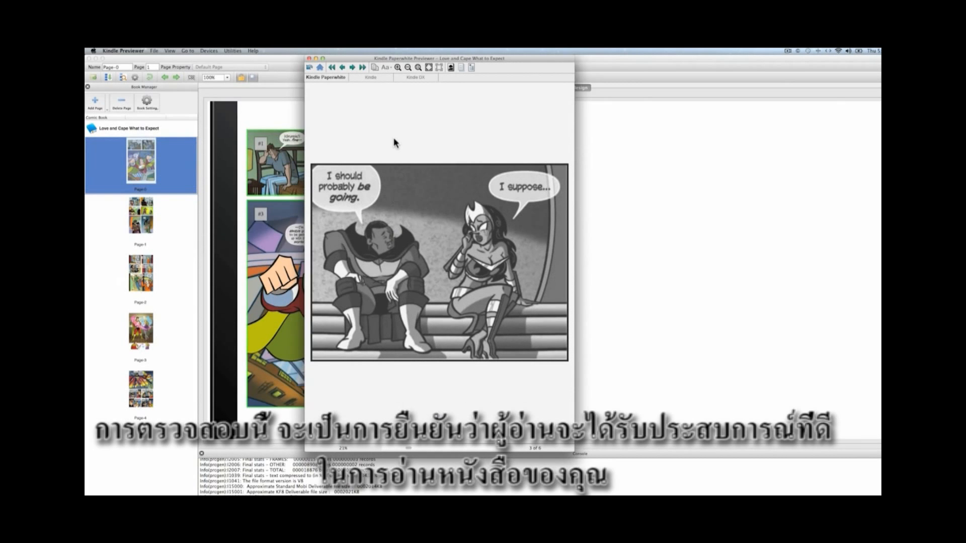
pyautogui.press('Right')
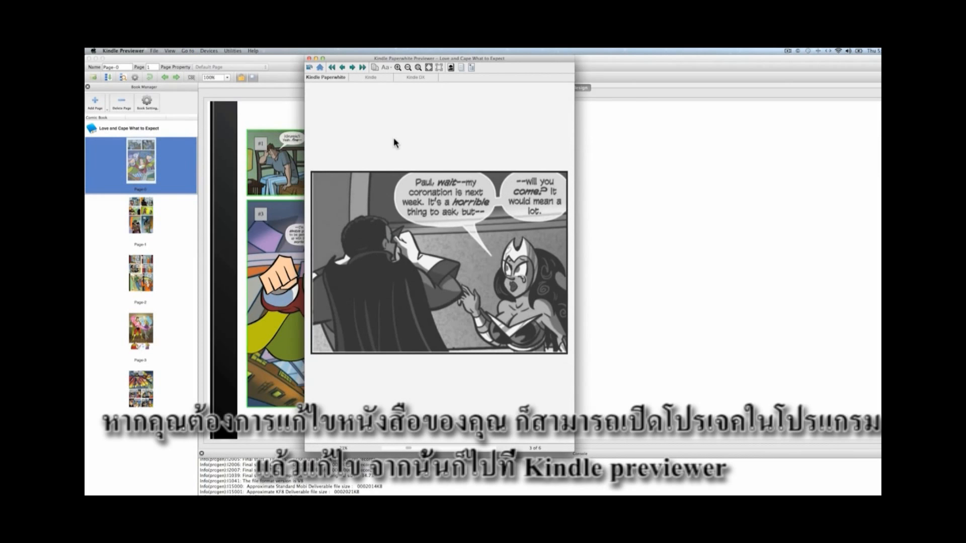
pyautogui.press('Right')
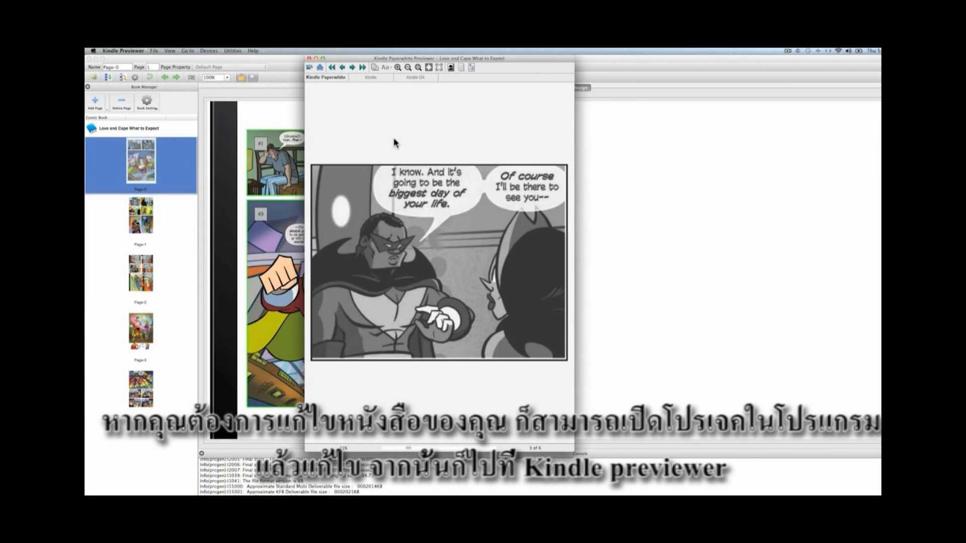
pyautogui.press('Right')
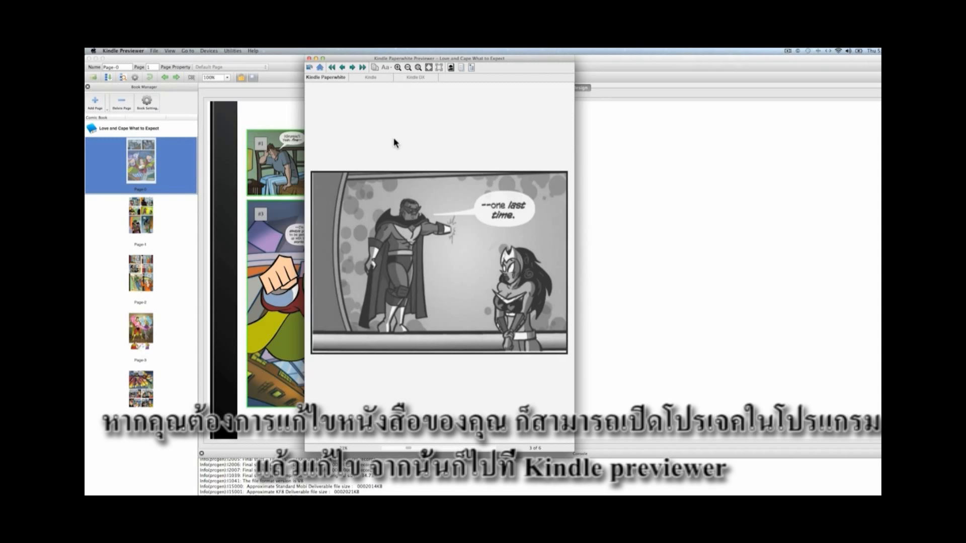
pyautogui.press('Right')
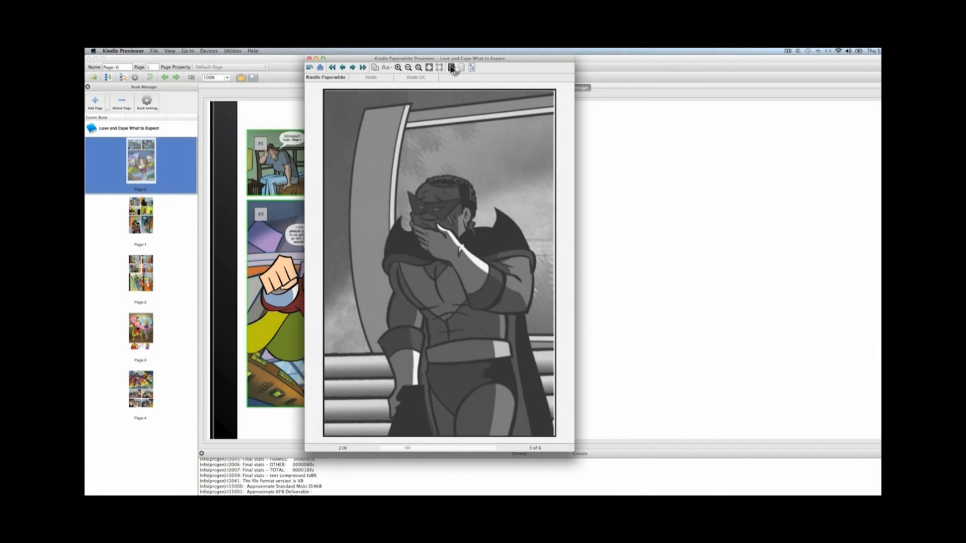
pyautogui.click(452, 68)
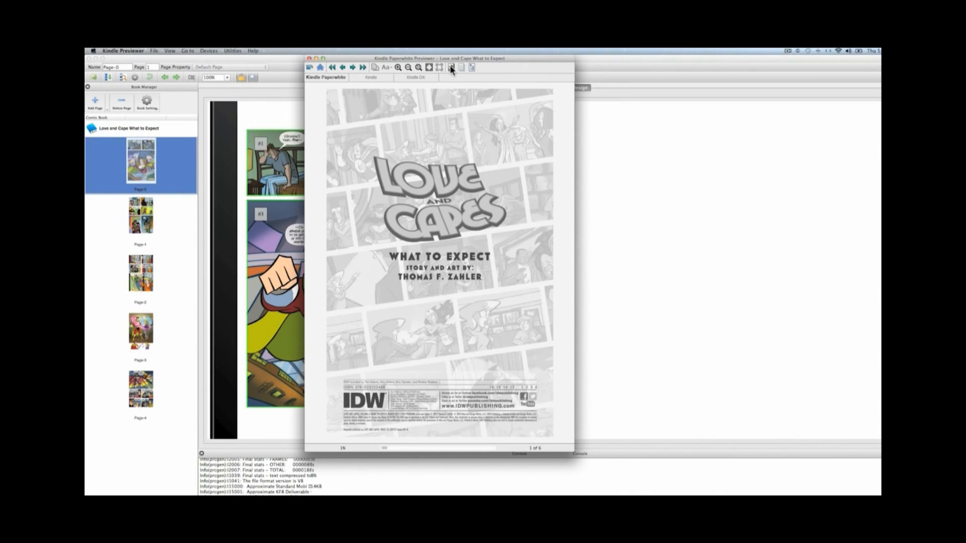